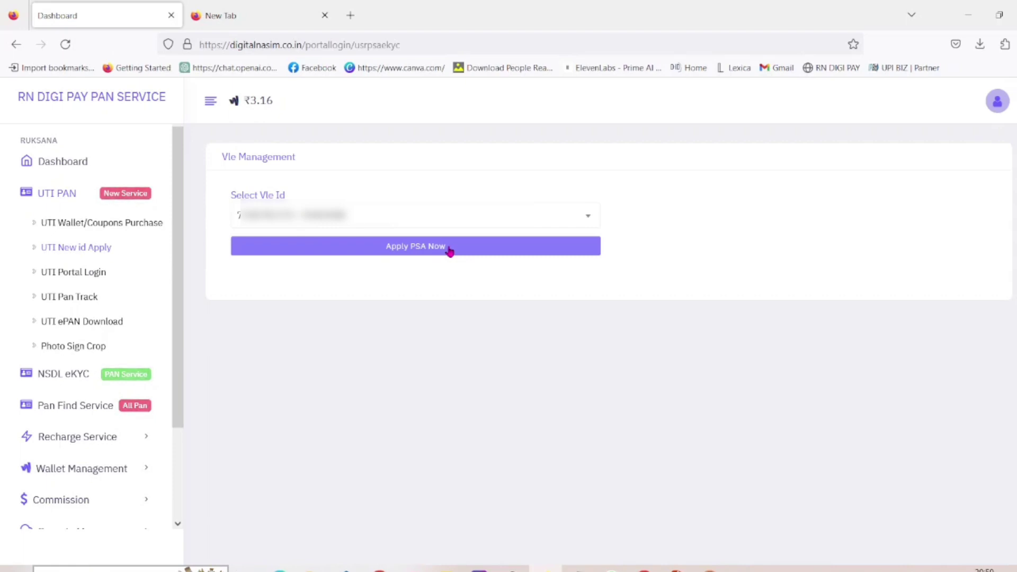
# Step: Submit the PSA ID application for the selected VLE ID
pyautogui.click(449, 250)
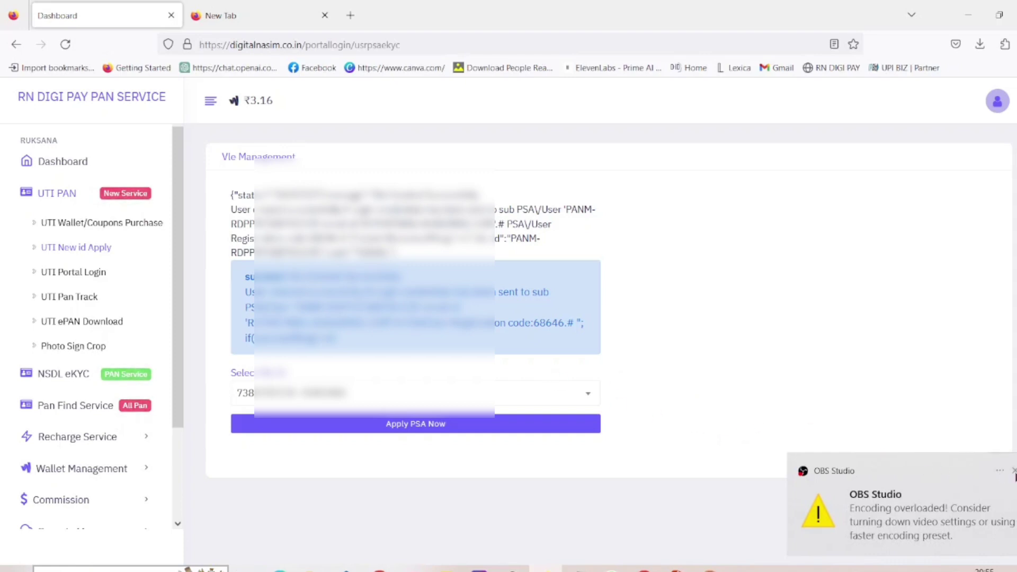
# Step: Dismiss the desktop notification and select the new PSA login ID in the success response
pyautogui.click(1013, 471)
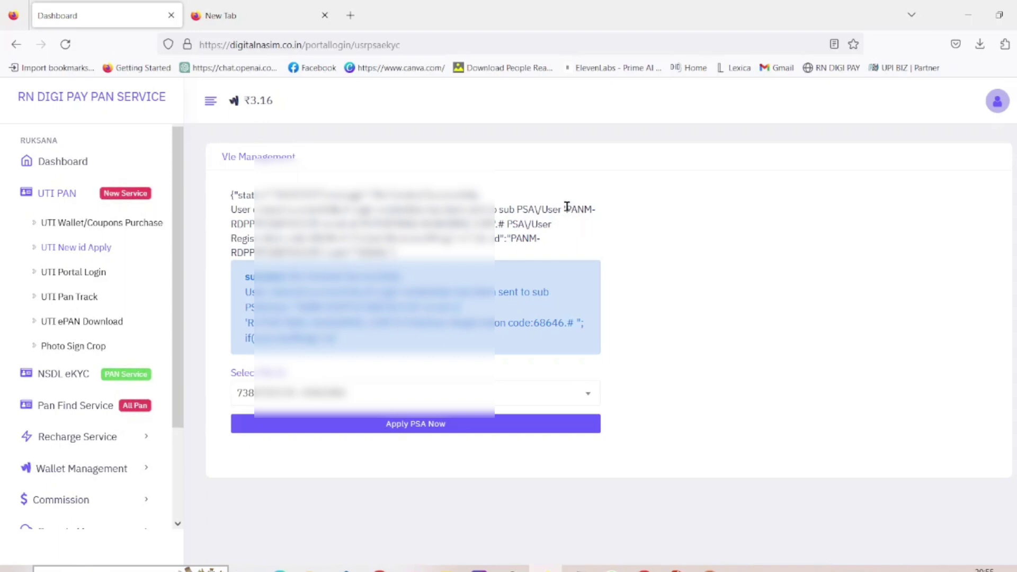
pyautogui.moveTo(566, 209); pyautogui.dragTo(322, 223)
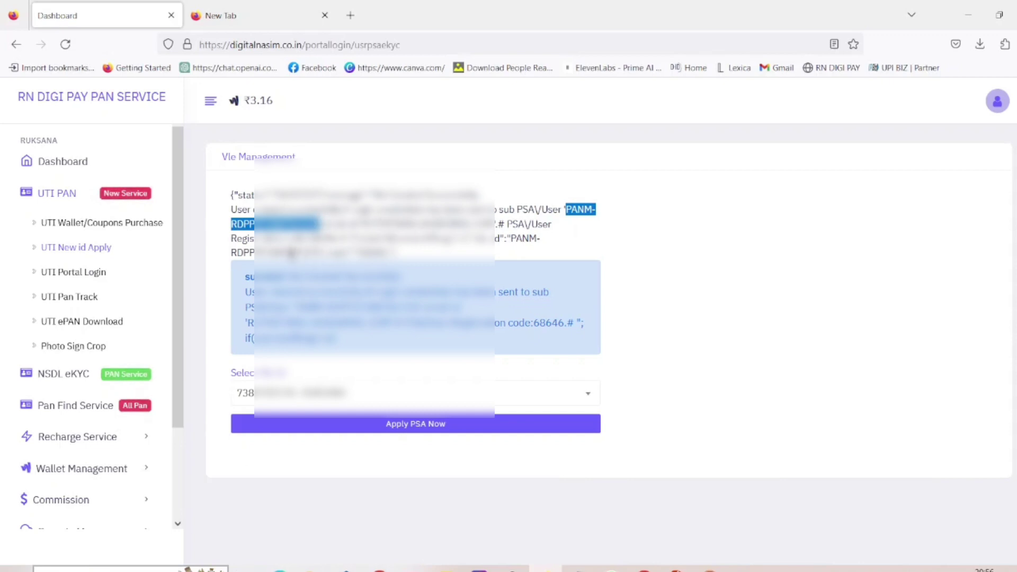
# Step: Select another value from the response message and scroll further down the page
pyautogui.moveTo(307, 237); pyautogui.dragTo(335, 240)
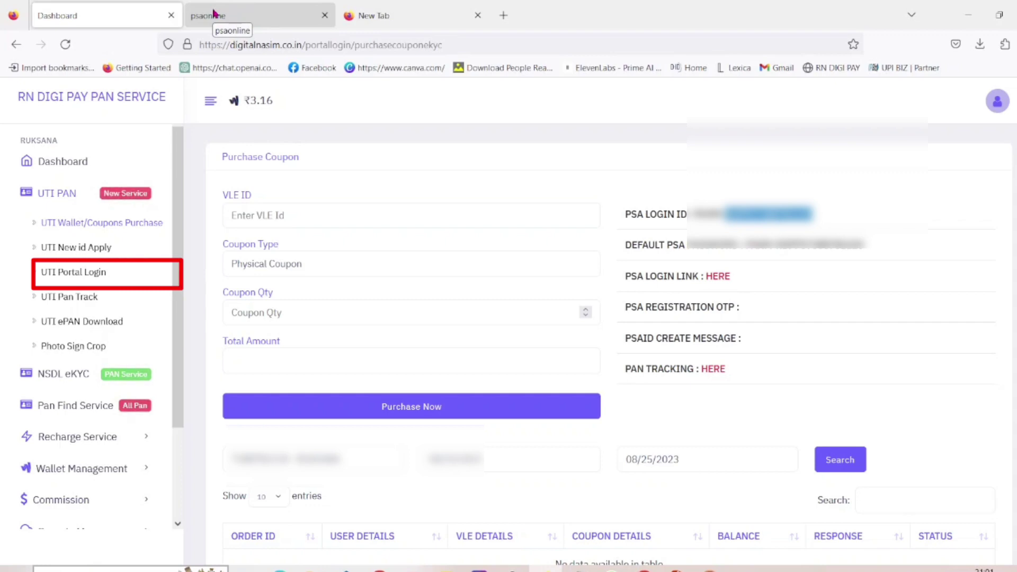
pyautogui.scroll(-2, 657, 170)
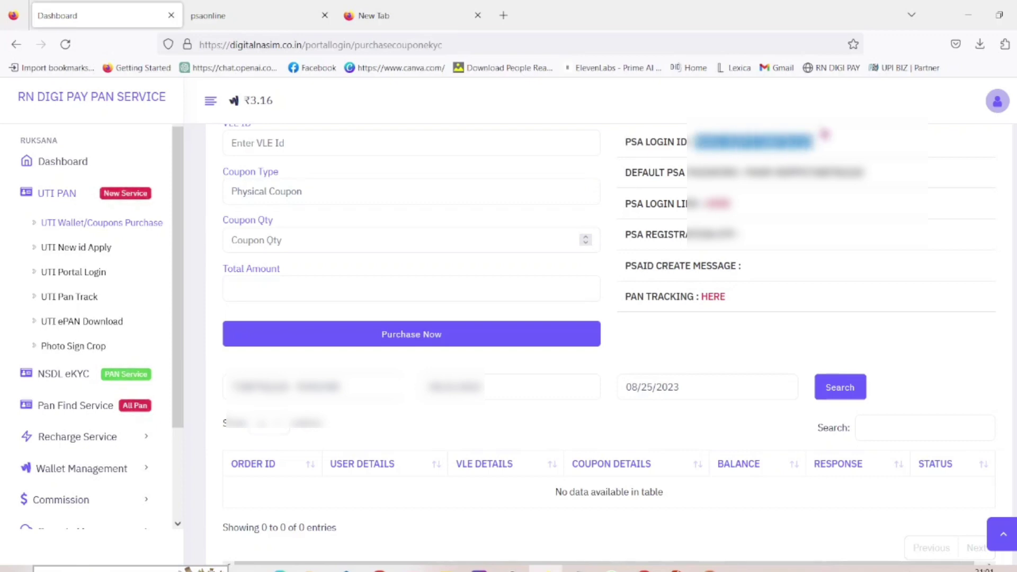
# Step: Log in to UTIITSL PAN Online with the PSA login ID, password and captcha, without saving the login
pyautogui.hotkey('ctrl', 'Tab')
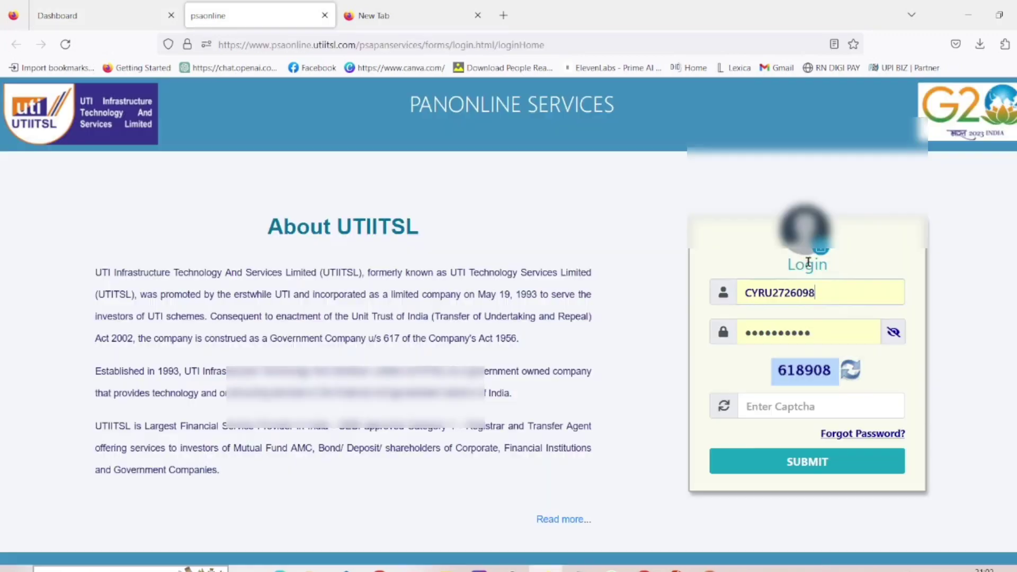
pyautogui.click(858, 291)
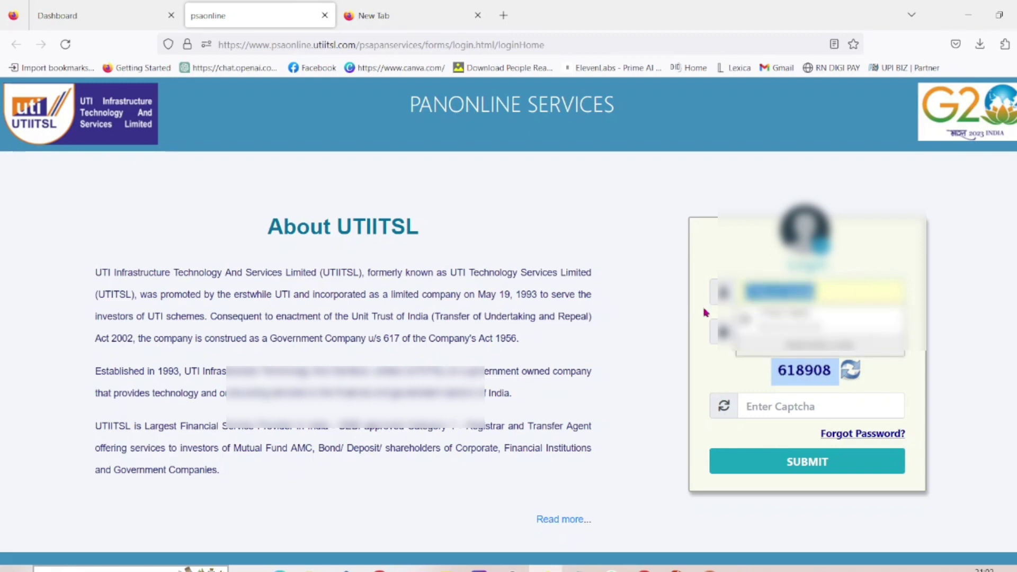
pyautogui.click(757, 332)
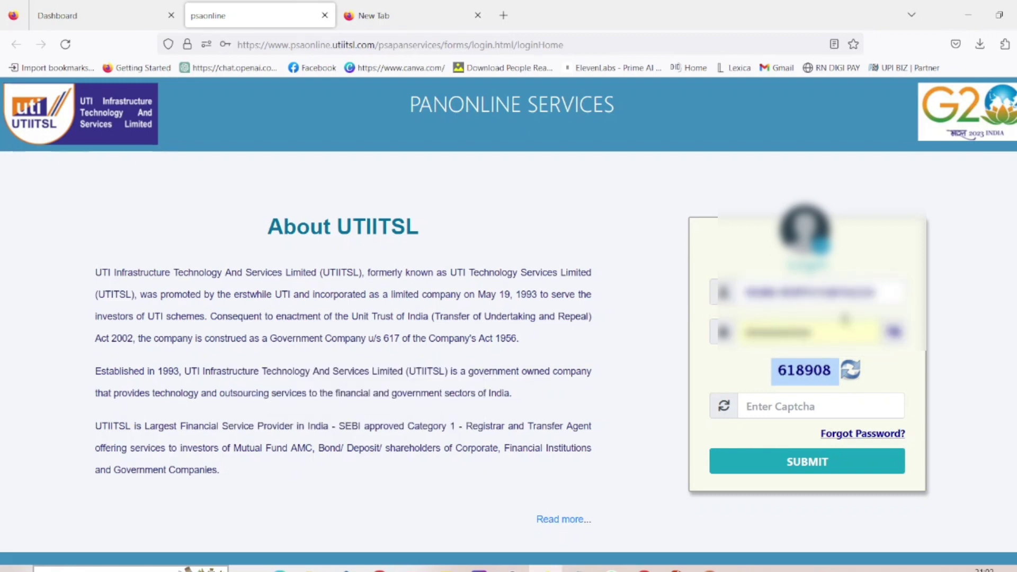
pyautogui.moveTo(813, 332); pyautogui.dragTo(716, 338)
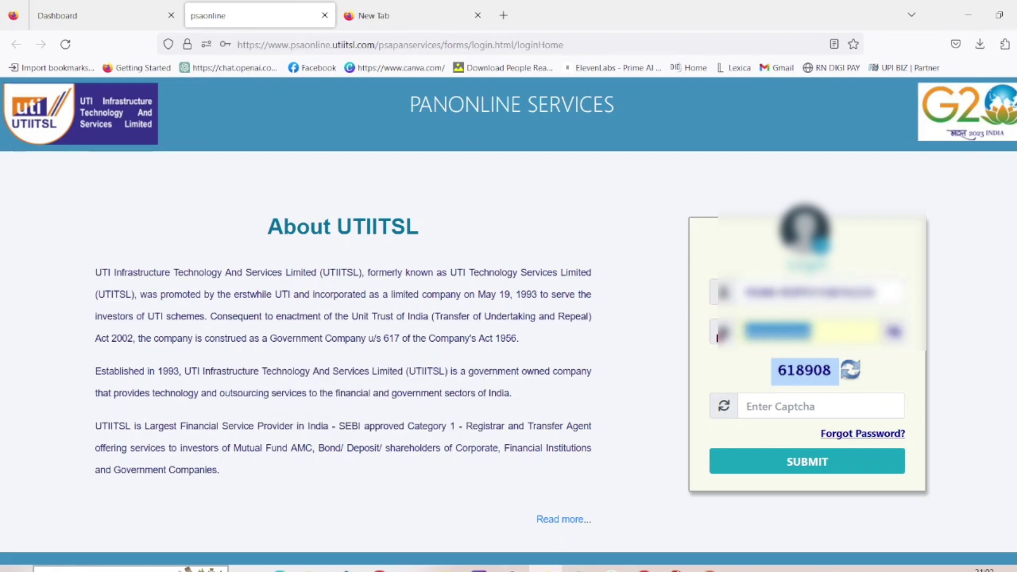
pyautogui.click(716, 338)
pyautogui.click(753, 411)
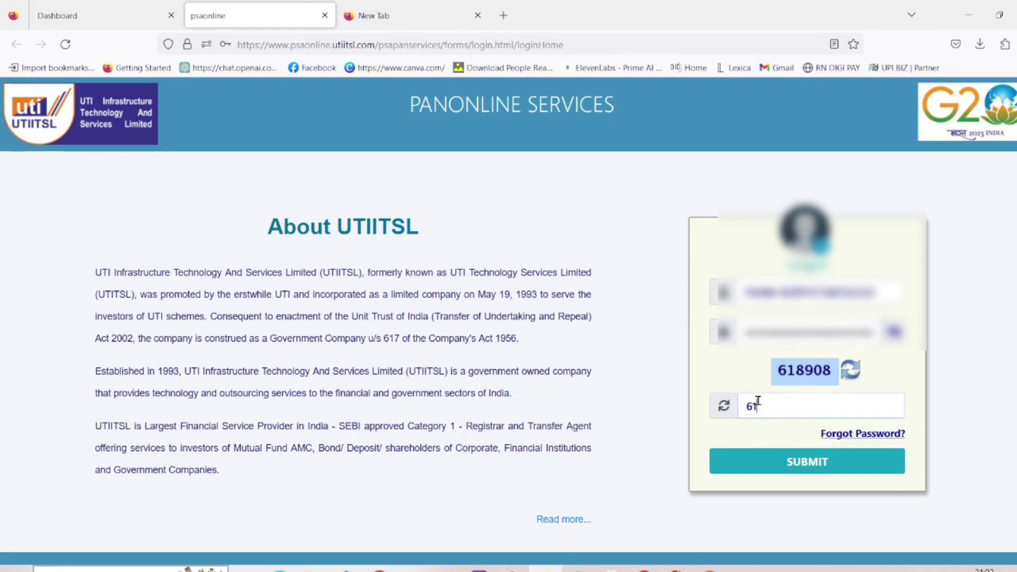
pyautogui.click(768, 464)
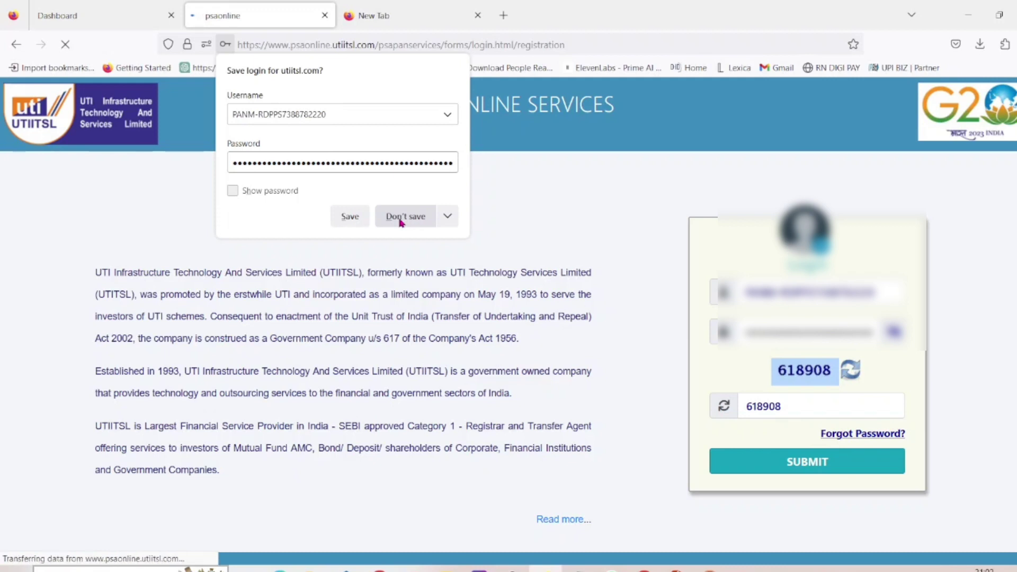
pyautogui.click(400, 219)
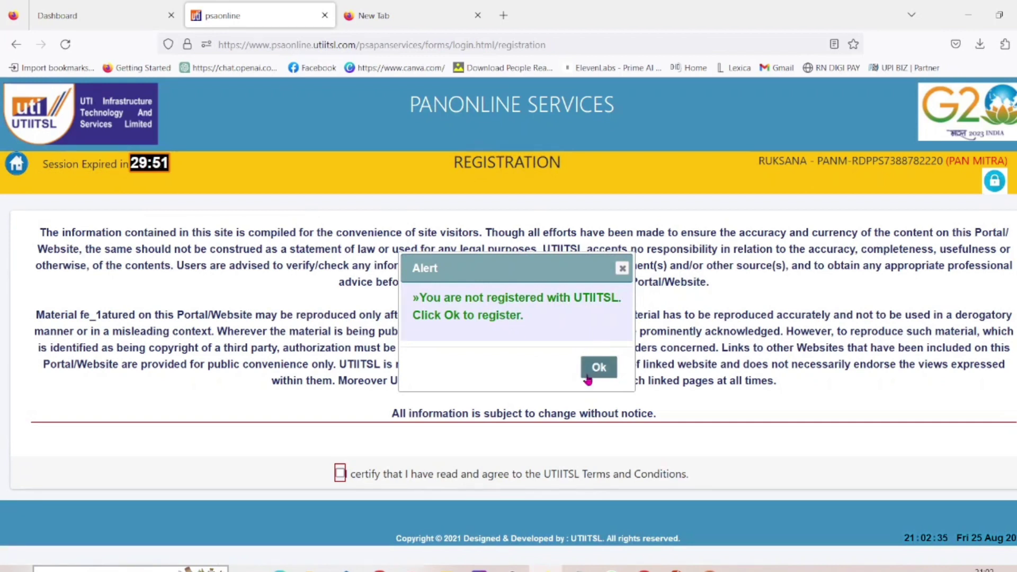
# Step: Acknowledge the not-registered alert, accept the UTIITSL terms and conditions, and enter a value
pyautogui.click(595, 371)
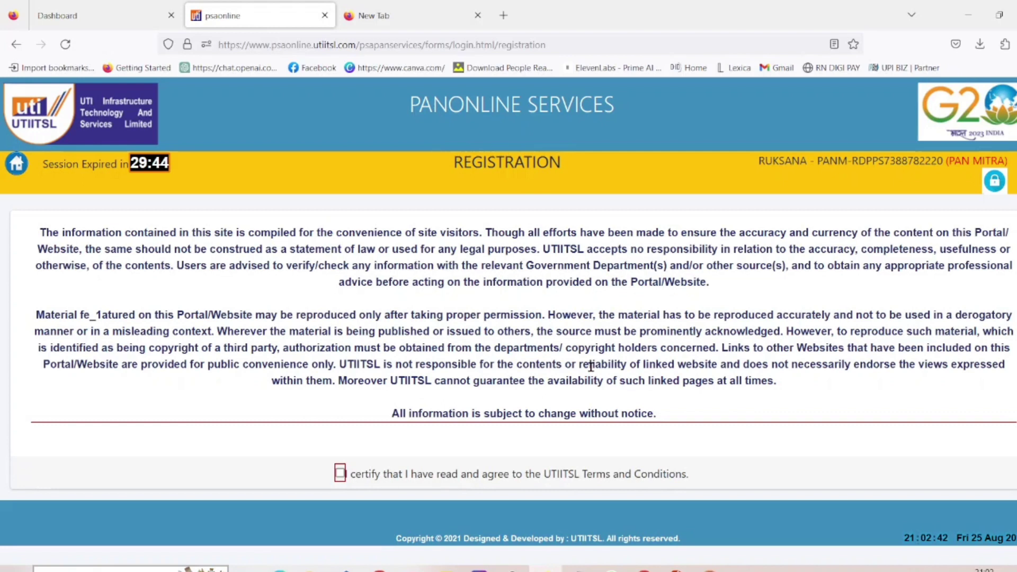
pyautogui.scroll(-1, 589, 363)
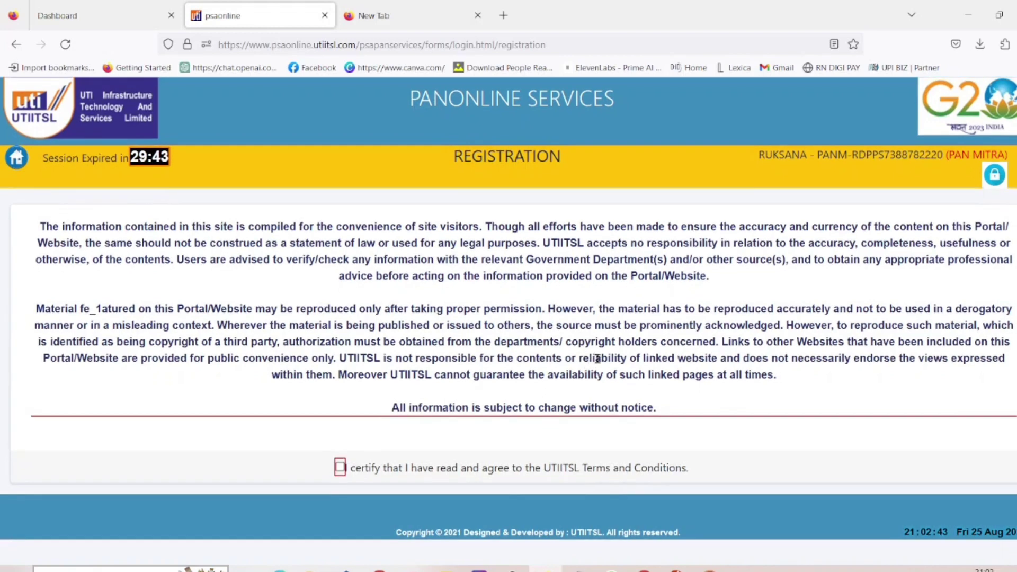
pyautogui.click(340, 468)
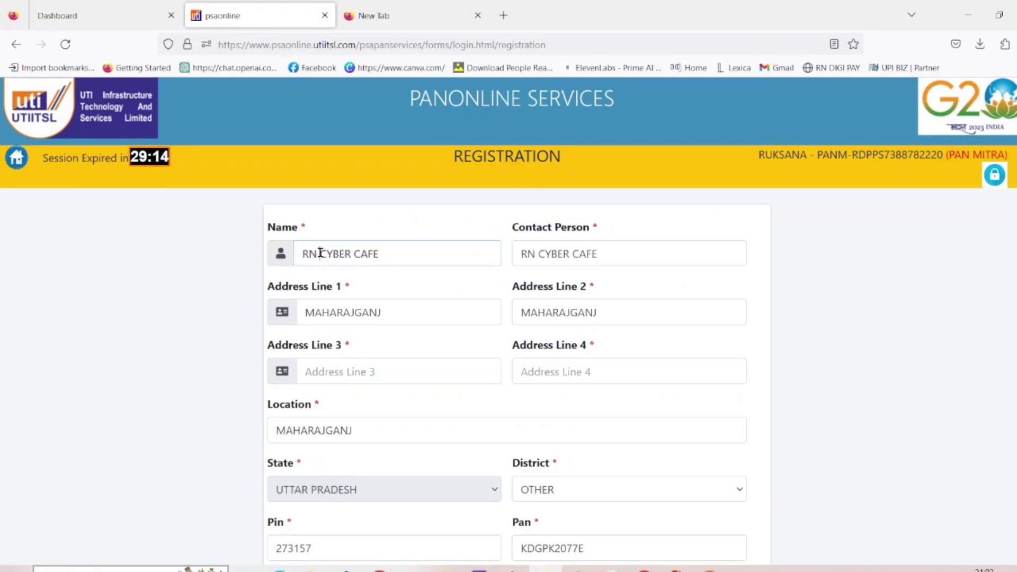
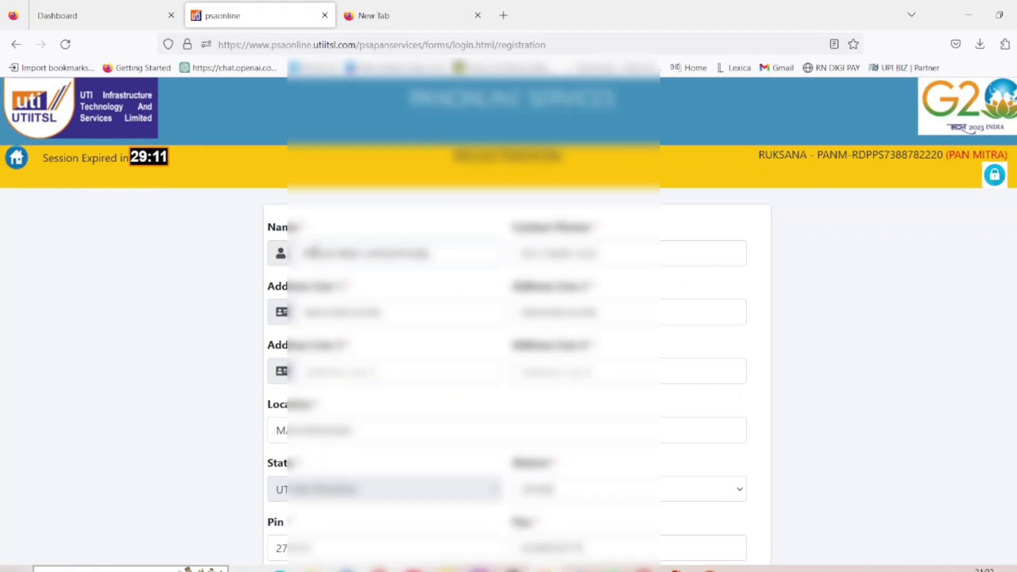
# Step: Replace the Name field with the applicant's full name and Contact Person with the contact's name
pyautogui.hotkey('ctrl', 'a')
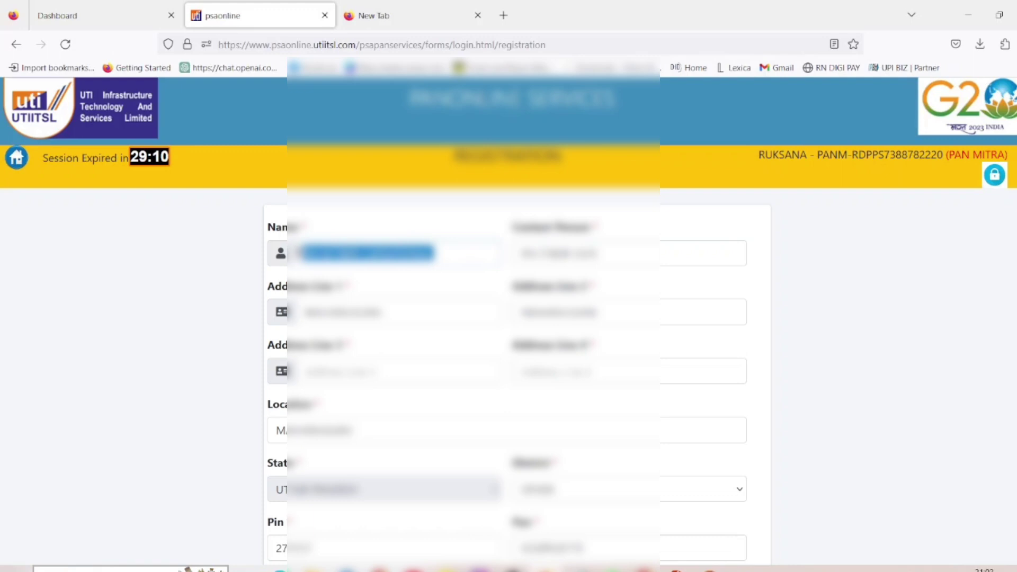
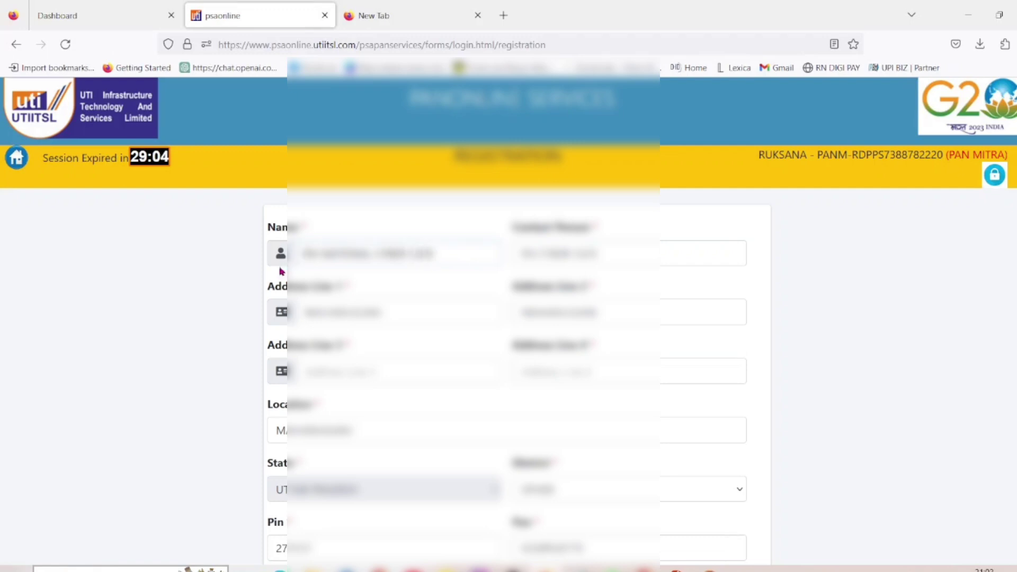
pyautogui.moveTo(602, 253); pyautogui.dragTo(516, 252)
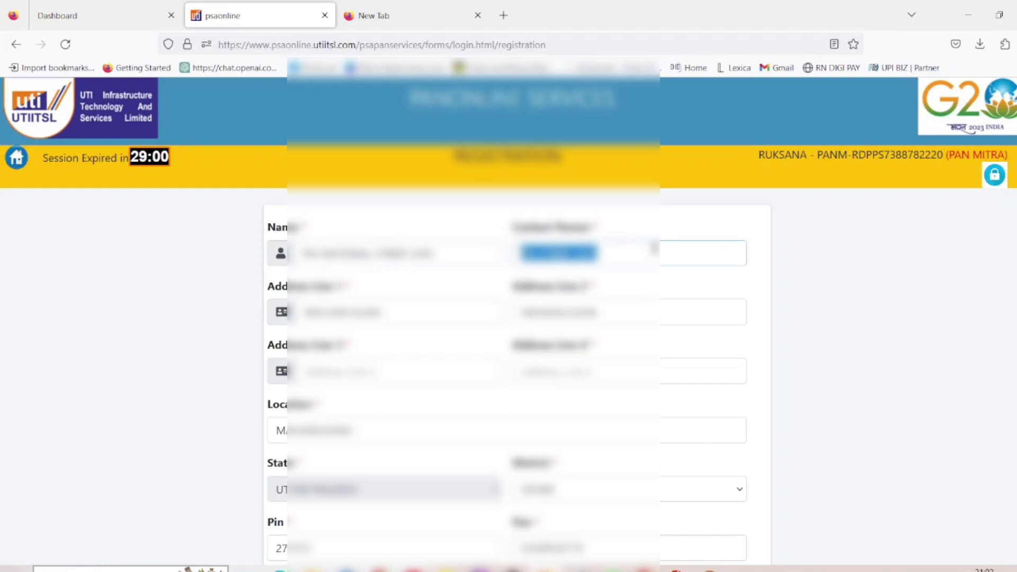
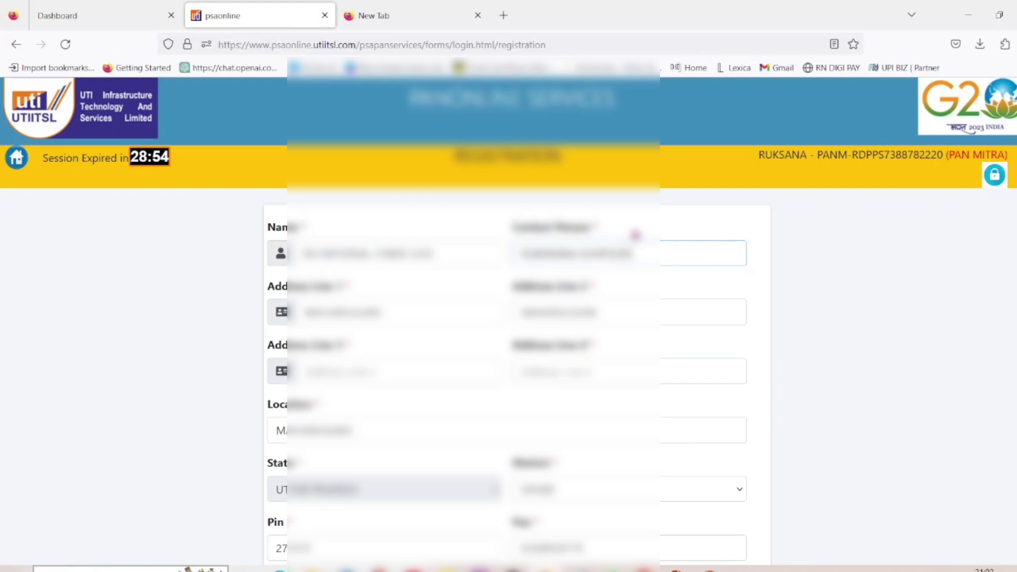
pyautogui.scroll(-5, 635, 236)
pyautogui.scroll(-1, 693, 333)
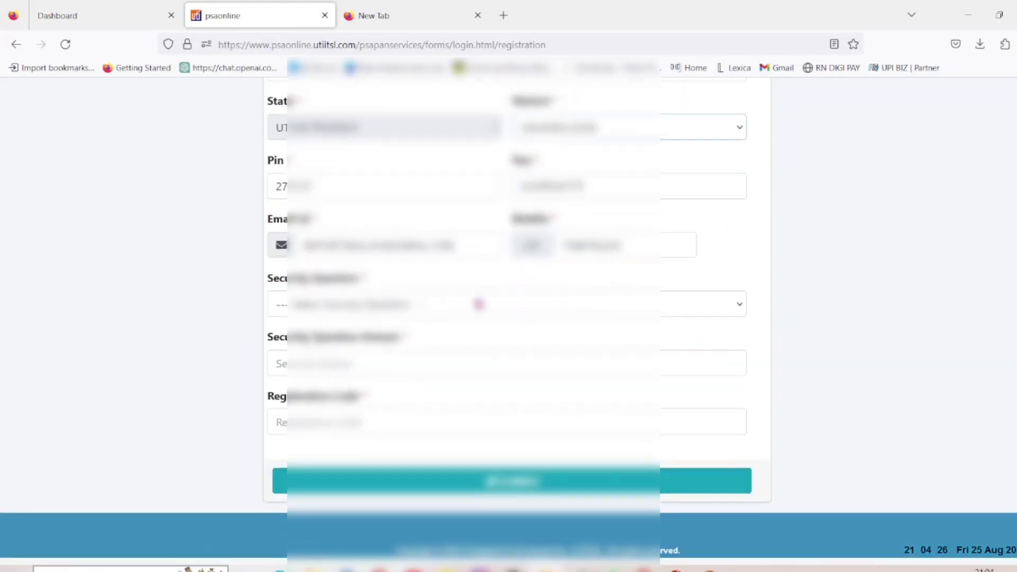
# Step: Open the Security Question list, close it without choosing, and return to the RN Digi Pay dashboard
pyautogui.click(660, 304)
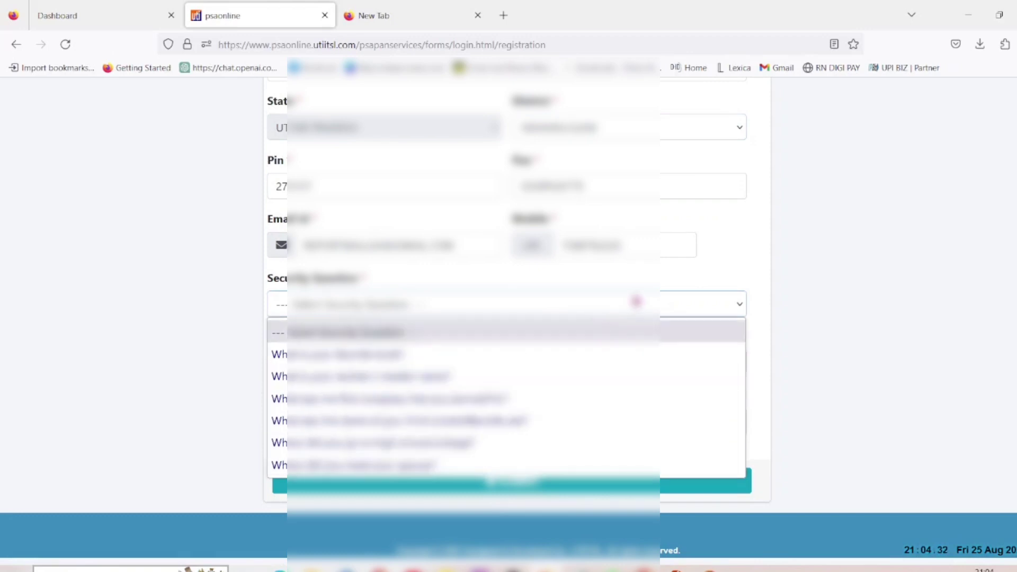
pyautogui.click(583, 310)
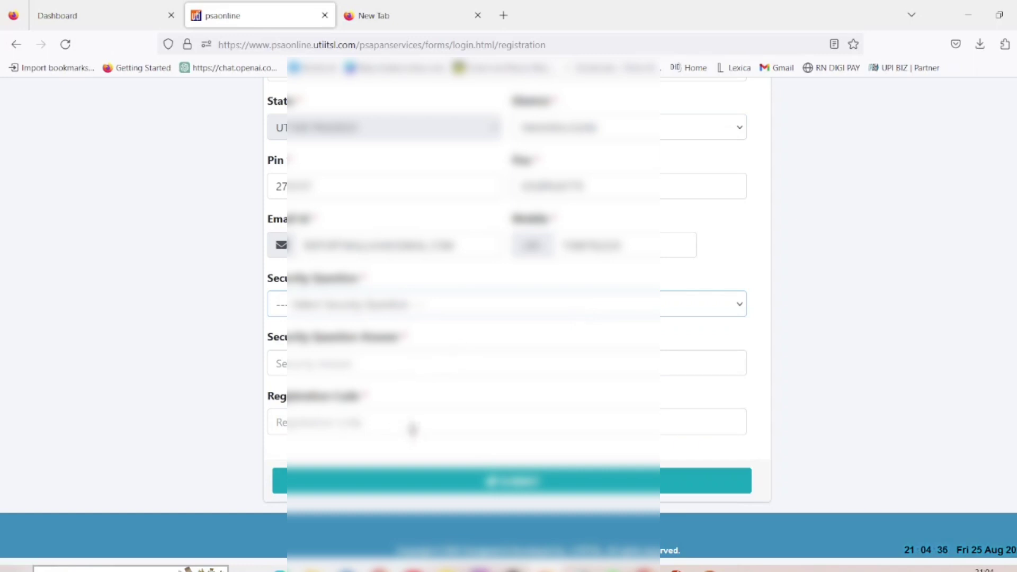
pyautogui.scroll(-1, 443, 427)
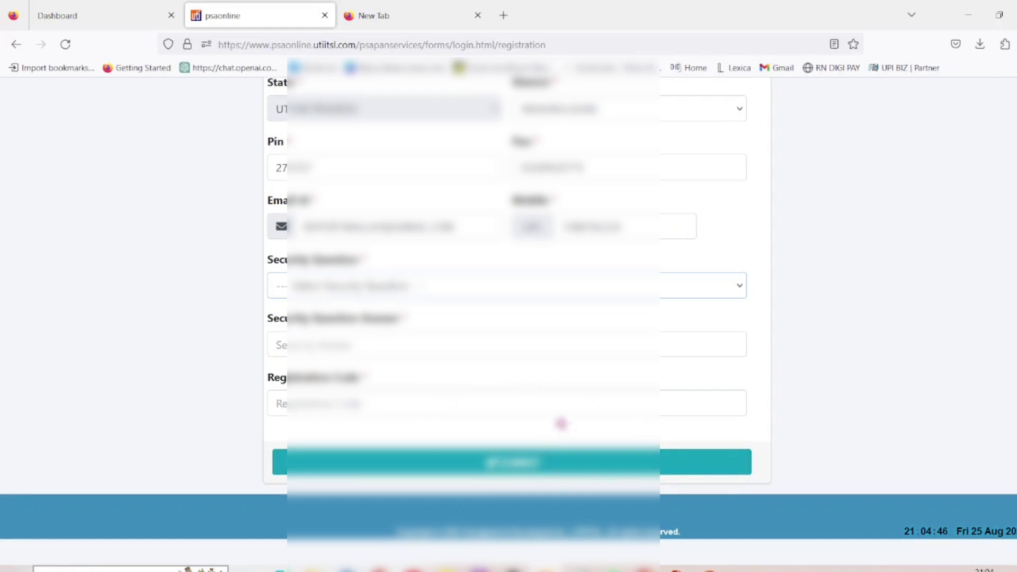
pyautogui.click(100, 15)
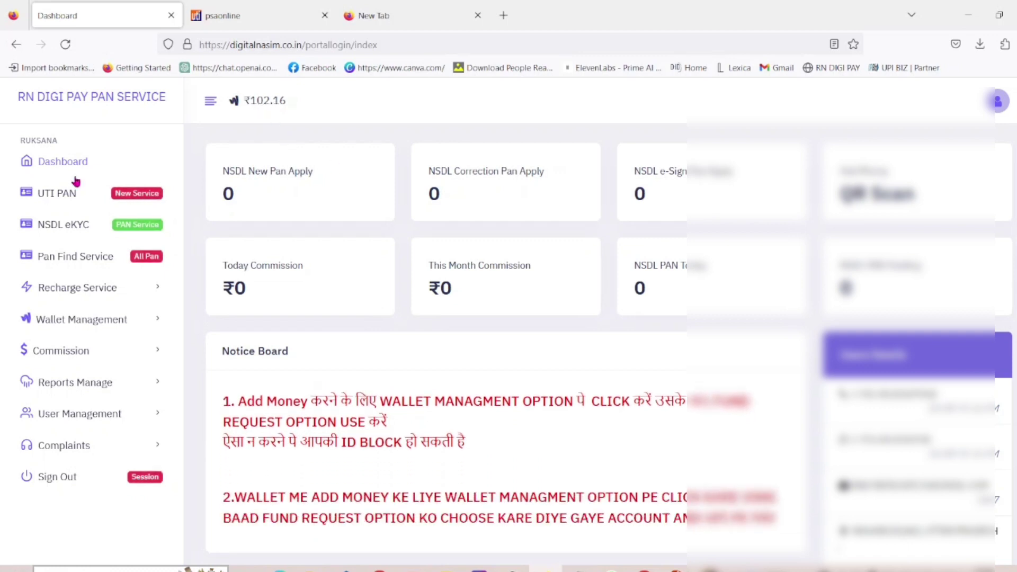
# Step: Purchase 1 physical UTI coupon with the PSA login ID pasted as the VLE ID
pyautogui.click(68, 194)
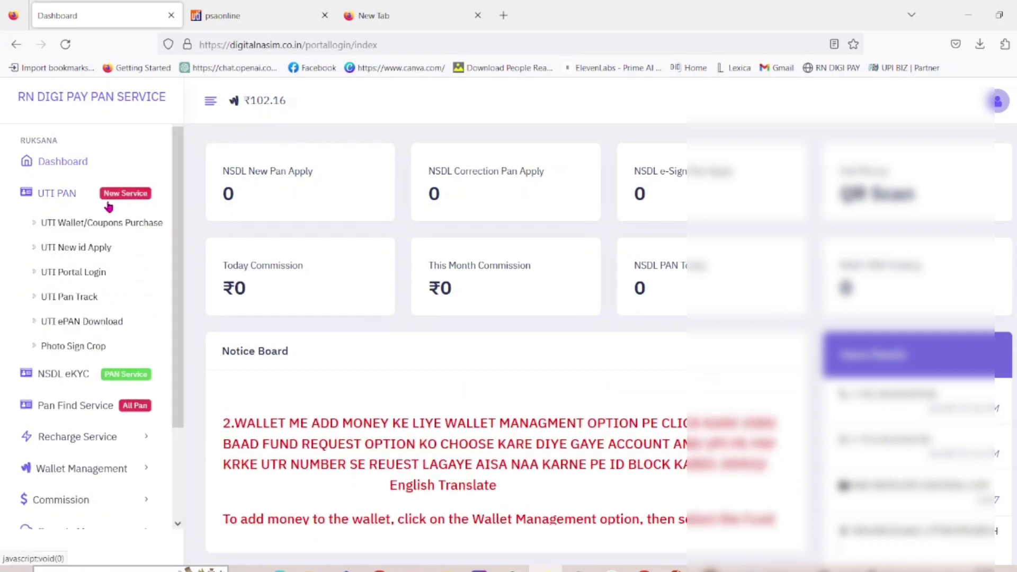
pyautogui.click(94, 224)
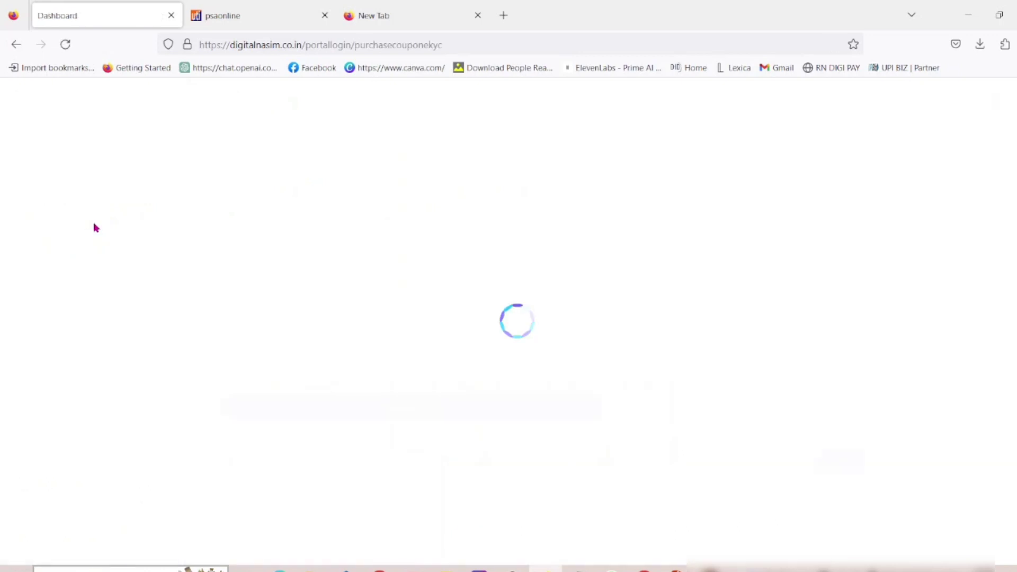
pyautogui.click(270, 212)
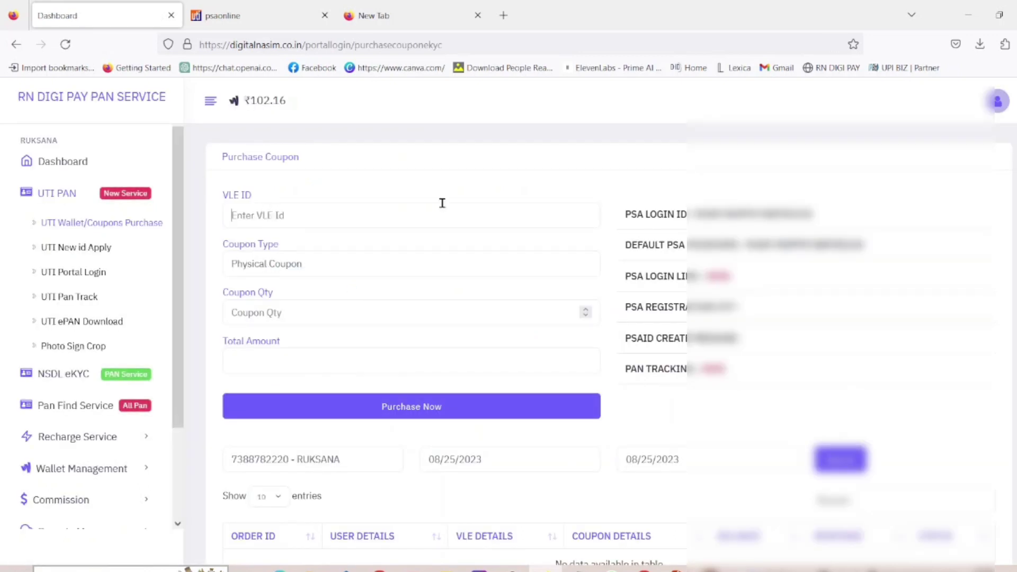
pyautogui.moveTo(691, 214); pyautogui.dragTo(815, 214)
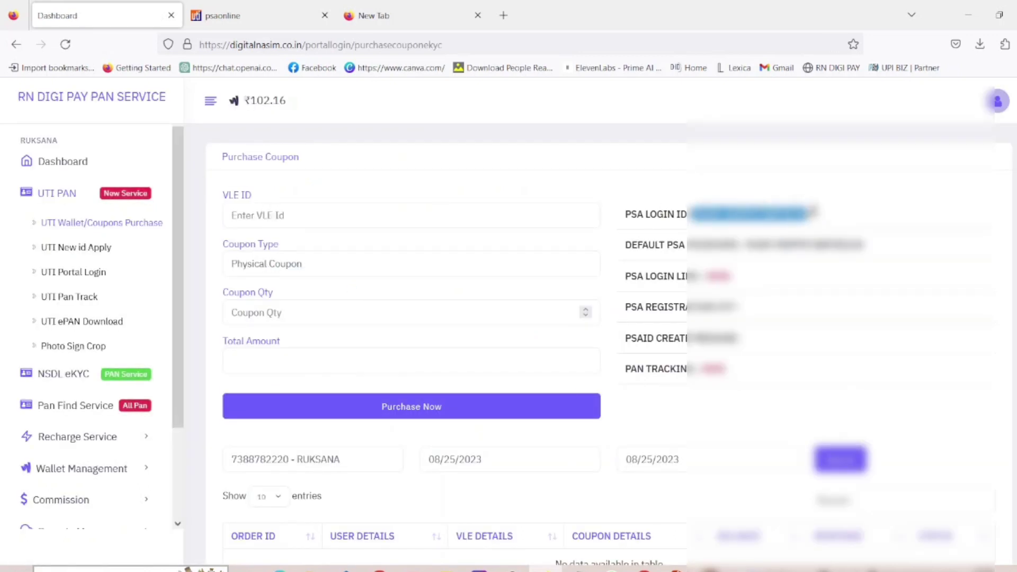
pyautogui.click(353, 211)
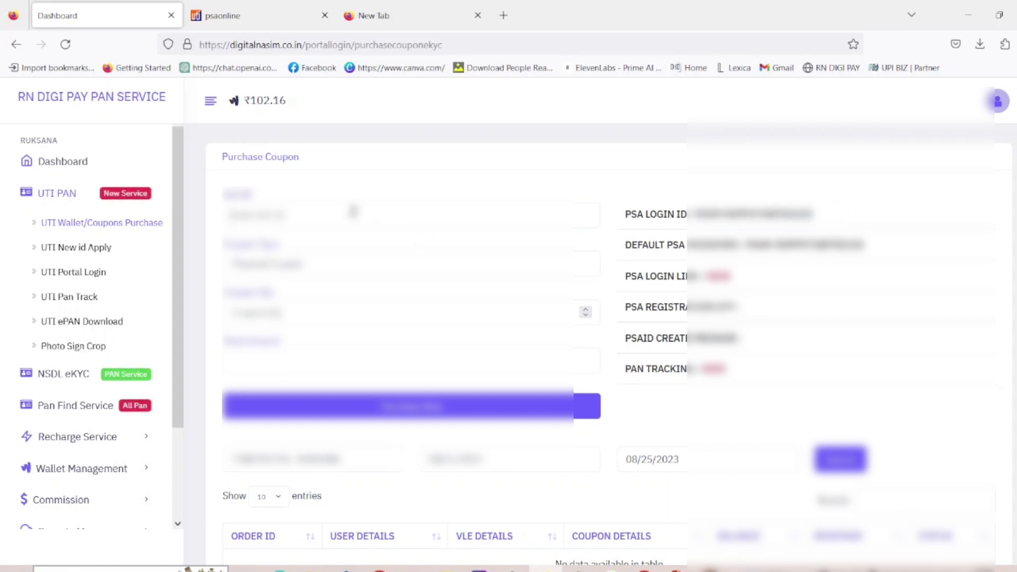
pyautogui.hotkey('ctrl', 'v')
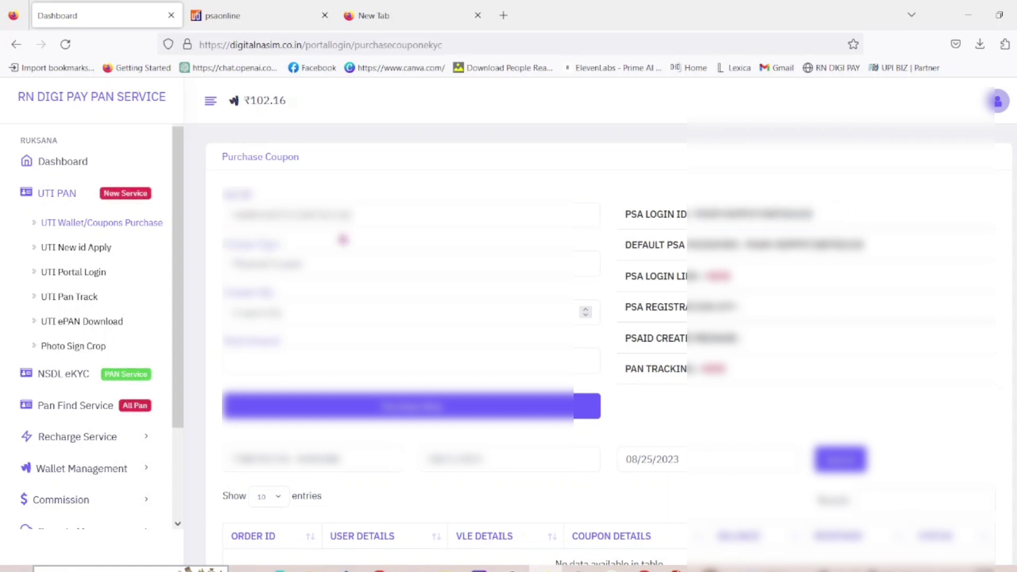
pyautogui.click(308, 303)
pyautogui.write('1')
pyautogui.click(312, 404)
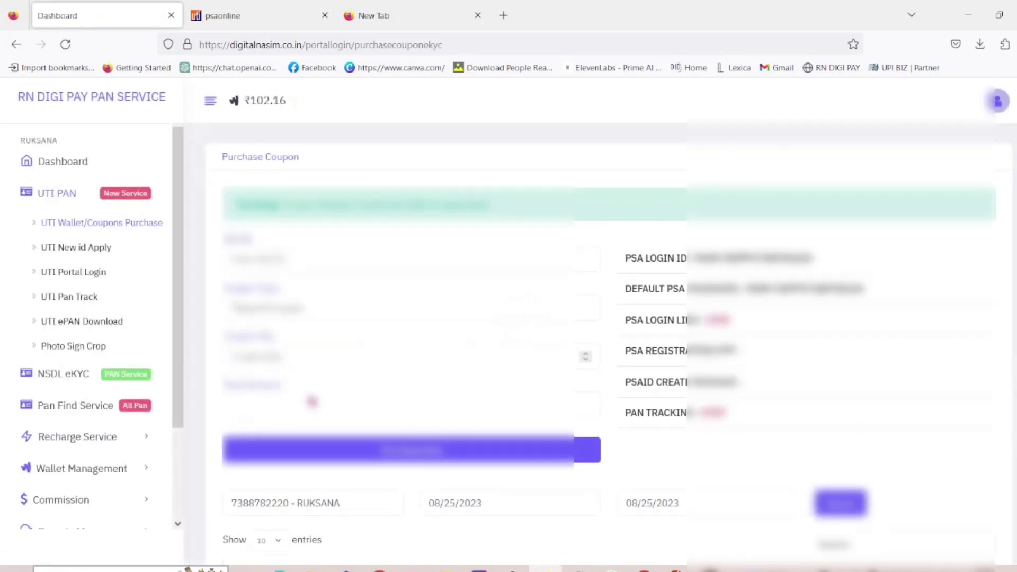
pyautogui.scroll(-3, 354, 356)
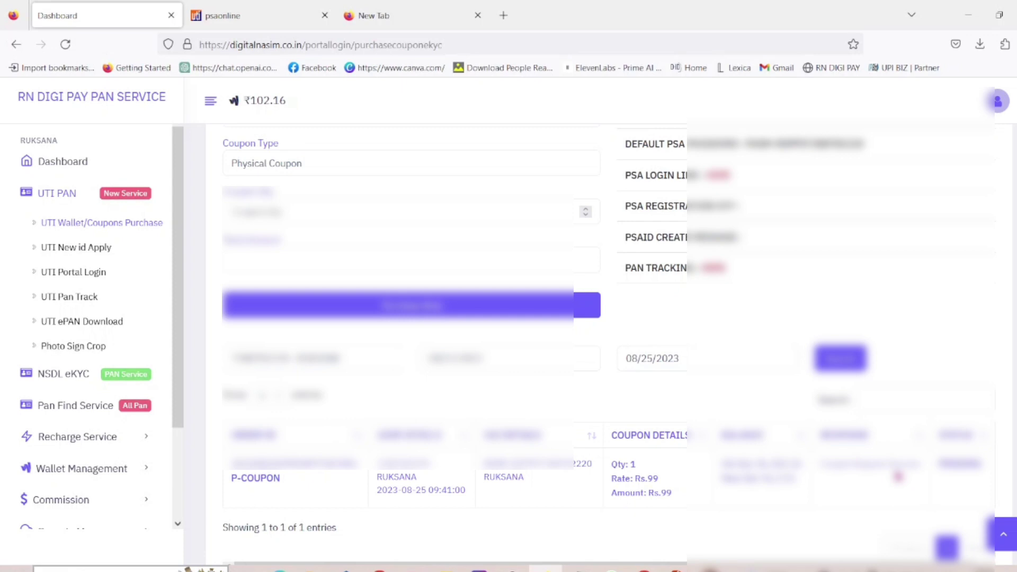
pyautogui.scroll(-2, 402, 317)
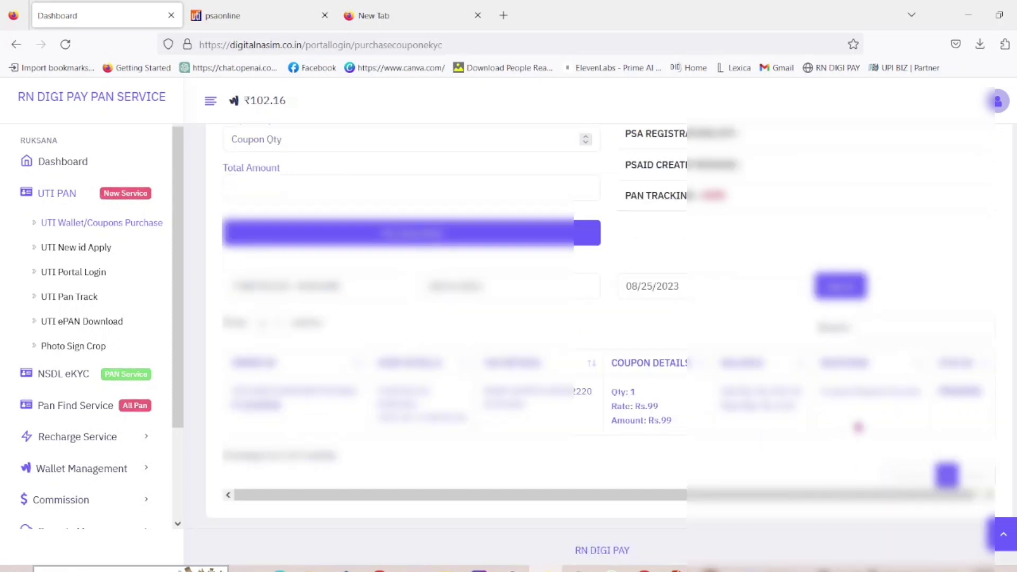
pyautogui.hscroll(1, 881, 489)
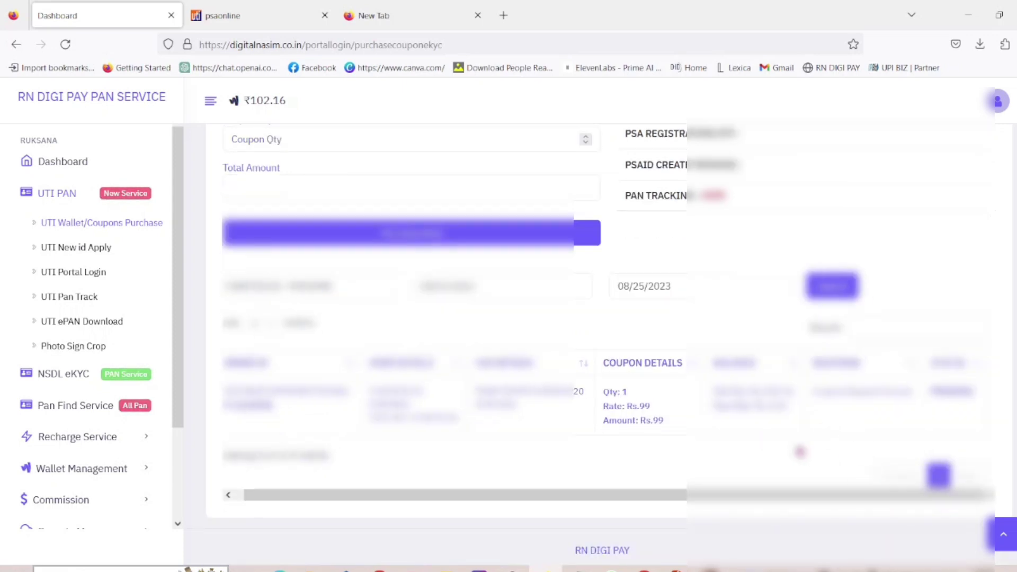